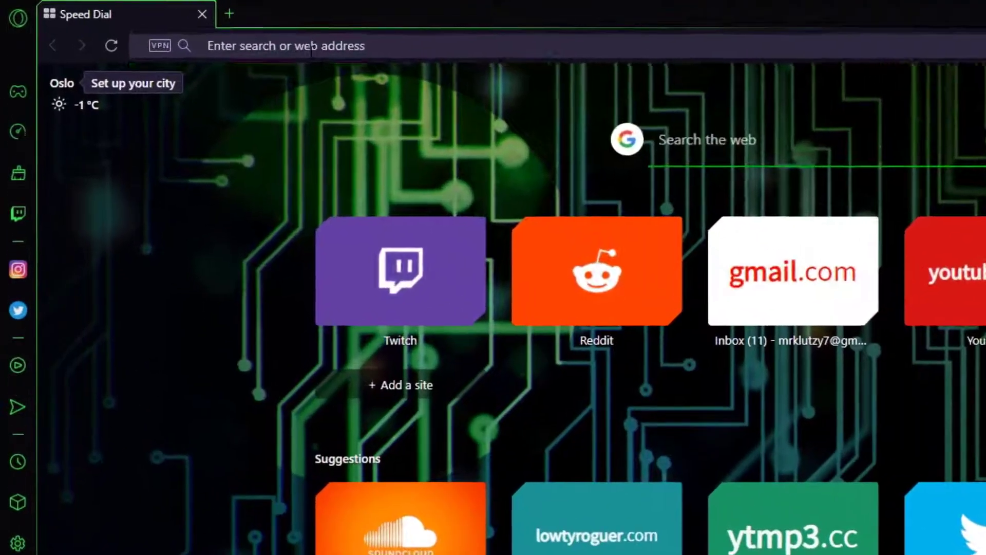
{"action": "type", "text": "aol.com"}
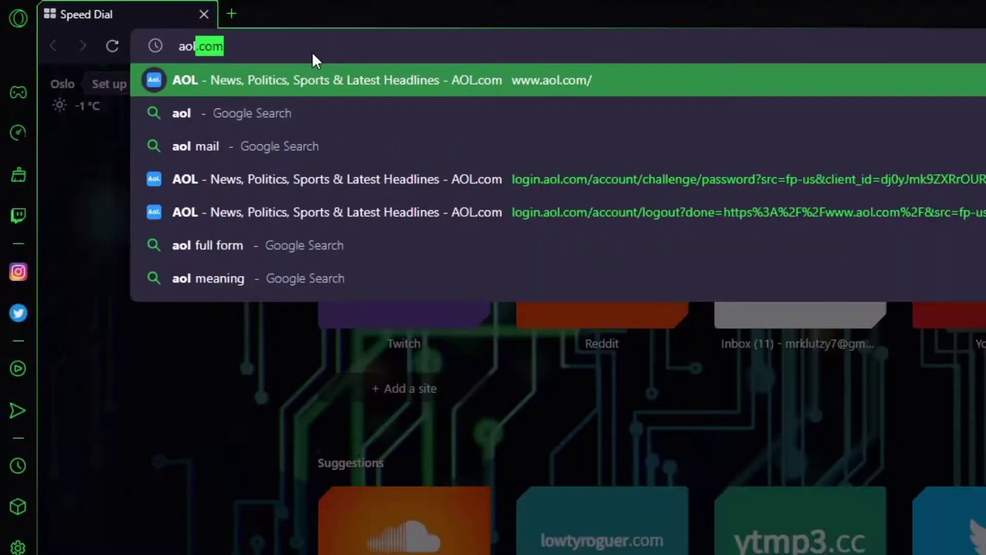
Load aol.com from the 'aol' address-bar suggestion.
{"action": "key", "text": "Return"}
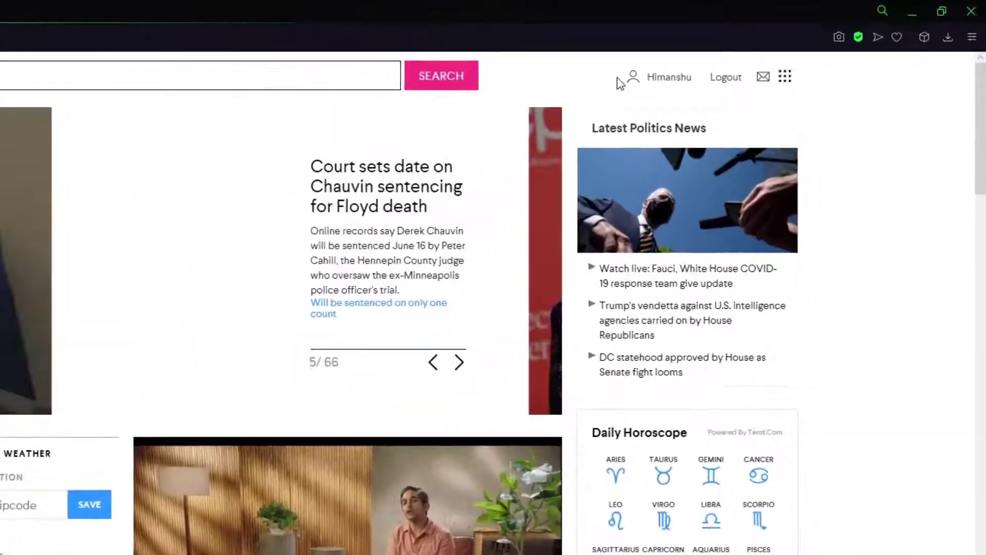
Open the account's Personal Info page, then AOL Help in a new tab.
{"action": "left_click", "coordinate": [655, 80]}
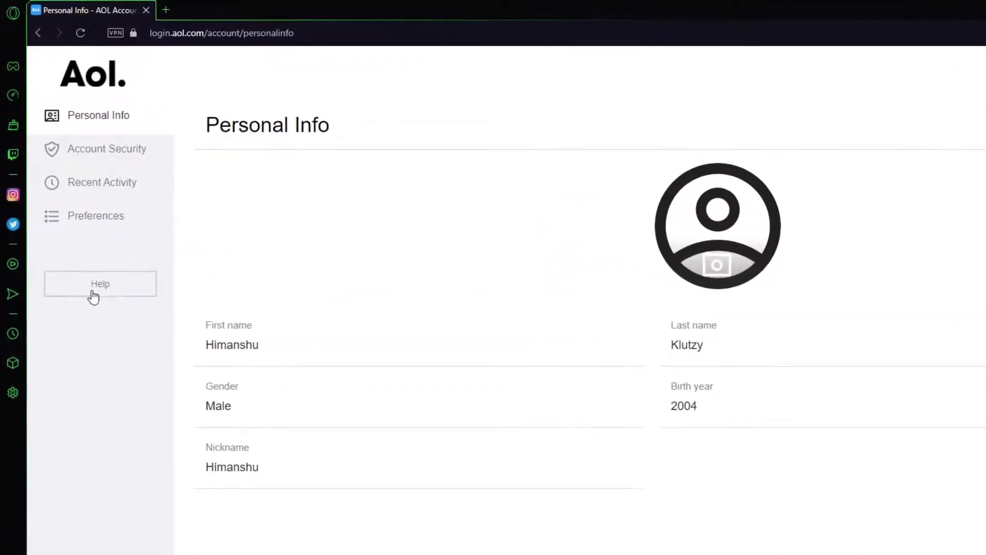
{"action": "left_click", "coordinate": [118, 294]}
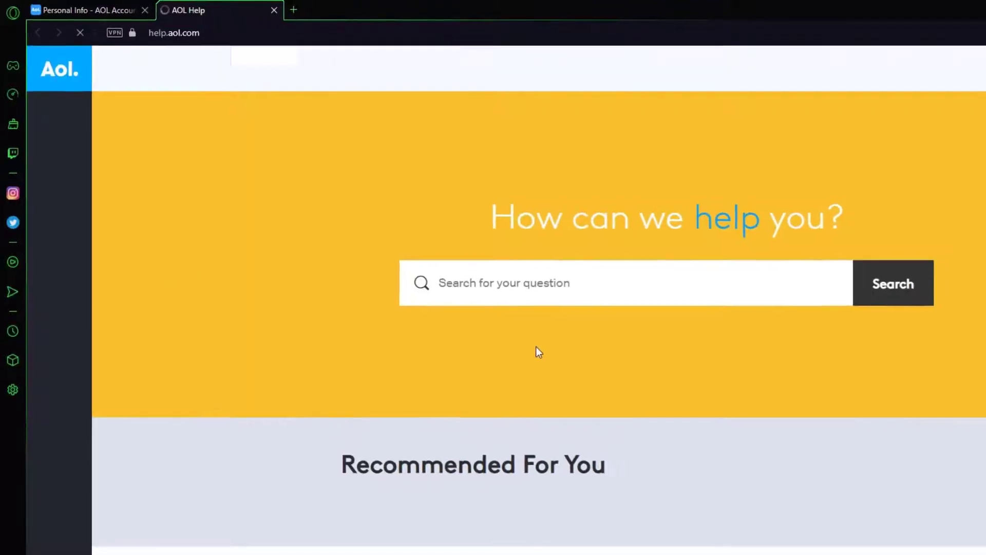
Search AOL Help for 'delete aol account'.
{"action": "left_click", "coordinate": [458, 222]}
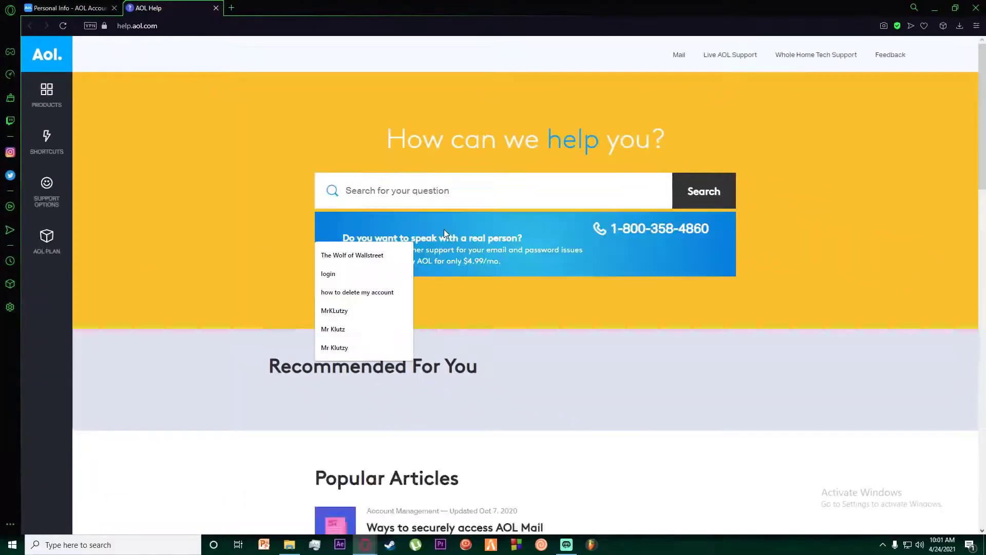
{"action": "type", "text": "delete"}
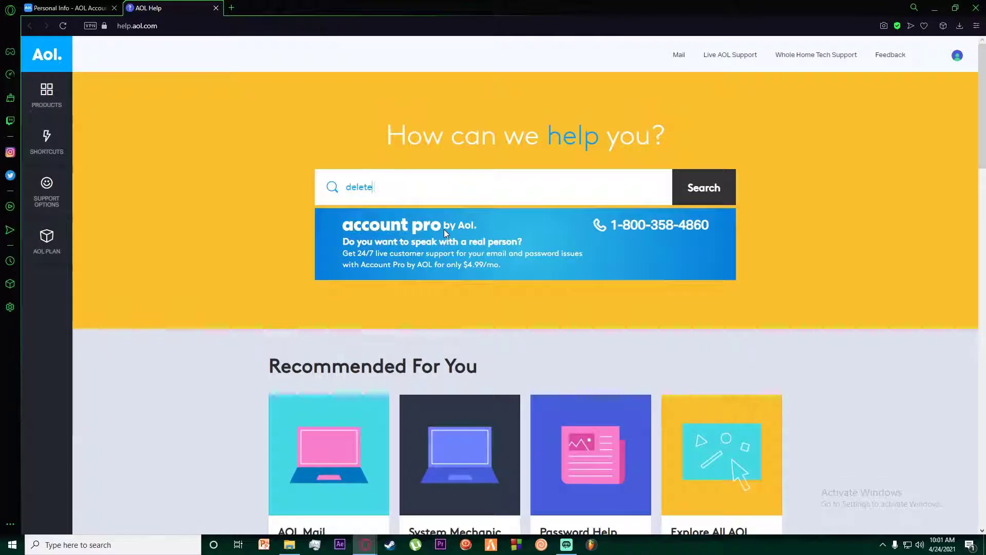
{"action": "type", "text": " aol ac"}
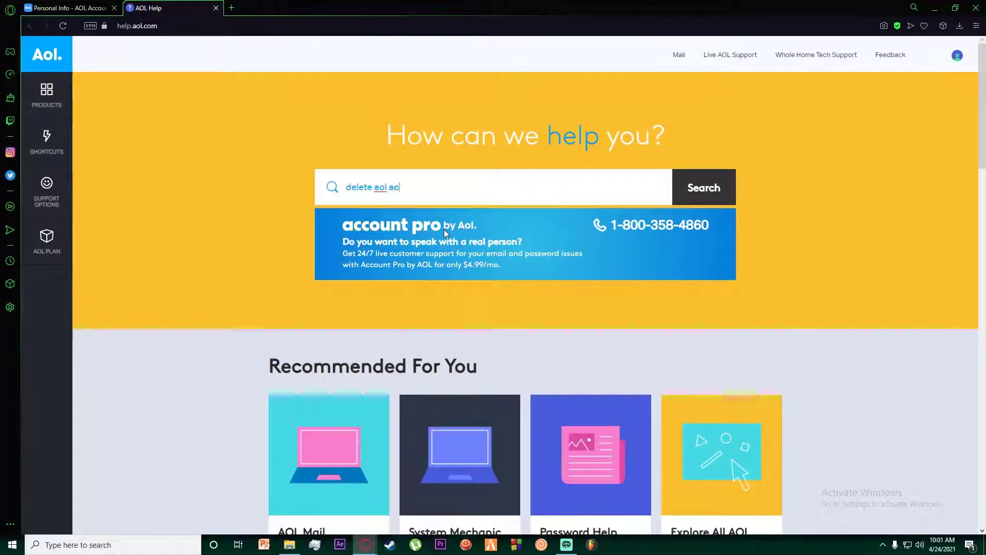
{"action": "type", "text": "count"}
{"action": "key", "text": "Return"}
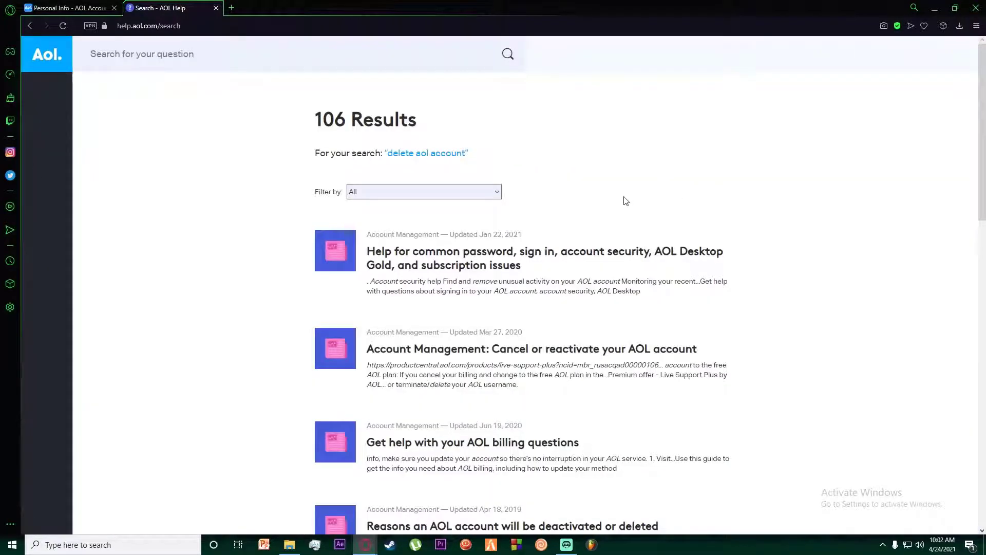
{"action": "scroll", "coordinate": [493, 309], "scroll_direction": "down", "scroll_amount": 1}
{"action": "scroll", "coordinate": [626, 202], "scroll_direction": "down", "scroll_amount": 1}
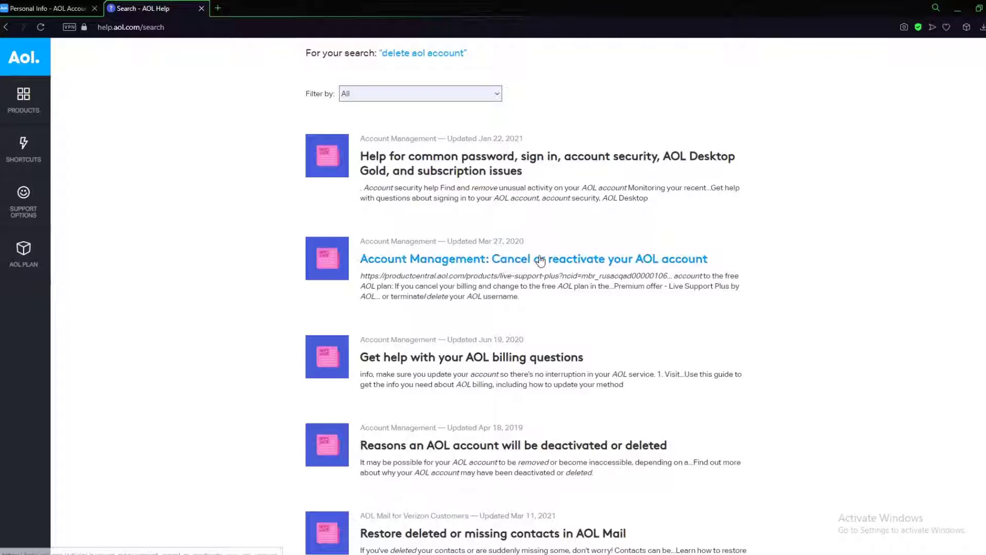
Open 'Cancel or reactivate your AOL account' and expand the username-cancellation answer.
{"action": "left_click", "coordinate": [658, 261]}
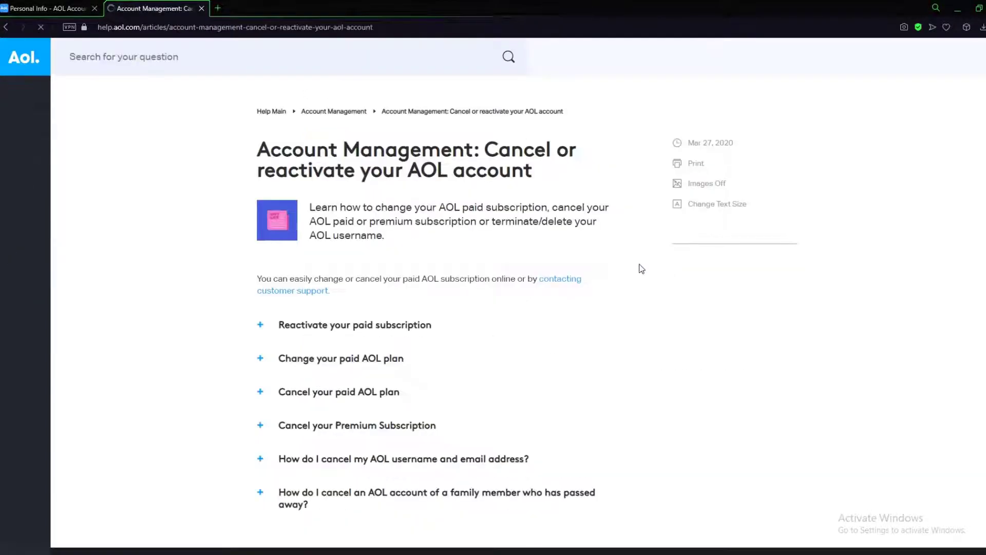
{"action": "scroll", "coordinate": [637, 265], "scroll_direction": "down", "scroll_amount": 1}
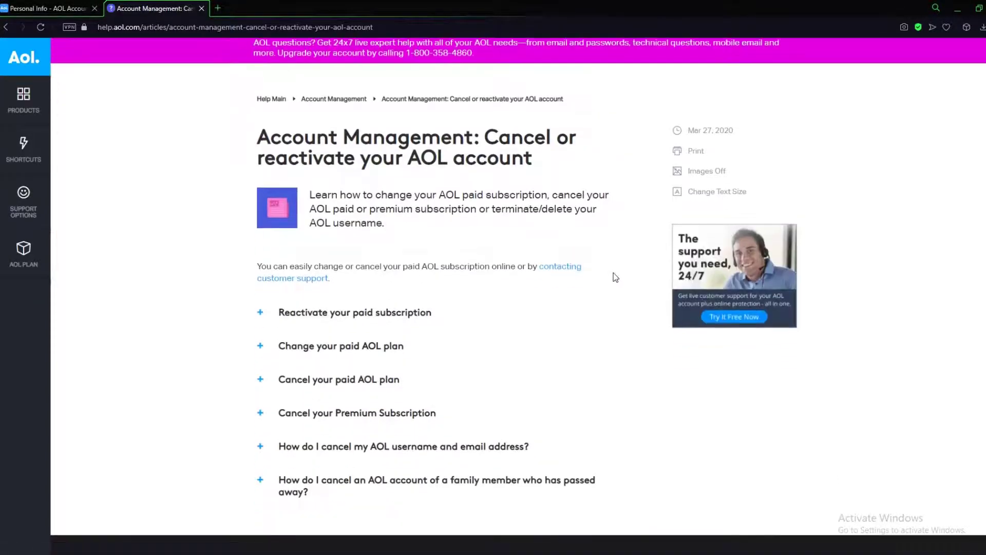
{"action": "scroll", "coordinate": [605, 280], "scroll_direction": "down", "scroll_amount": 1}
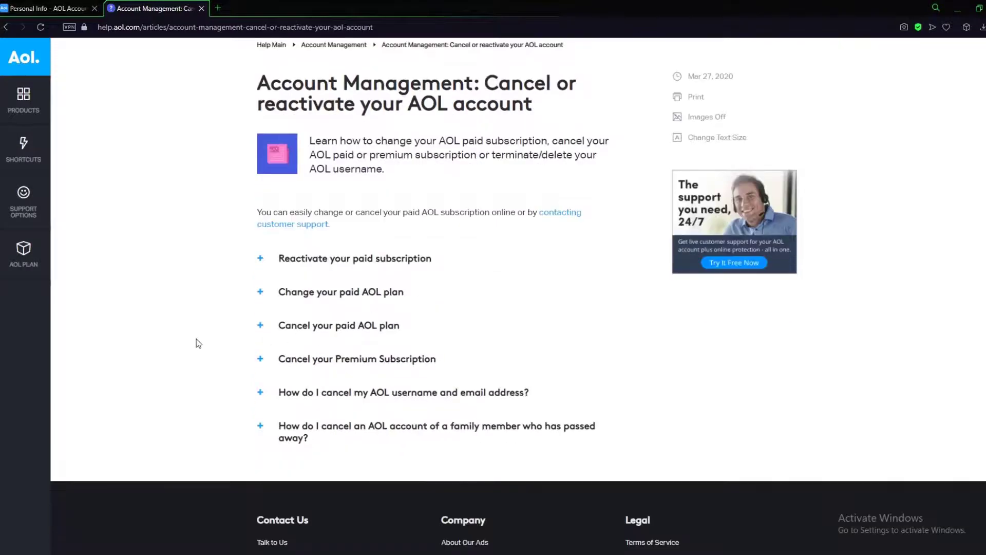
{"action": "scroll", "coordinate": [194, 349], "scroll_direction": "down", "scroll_amount": 1}
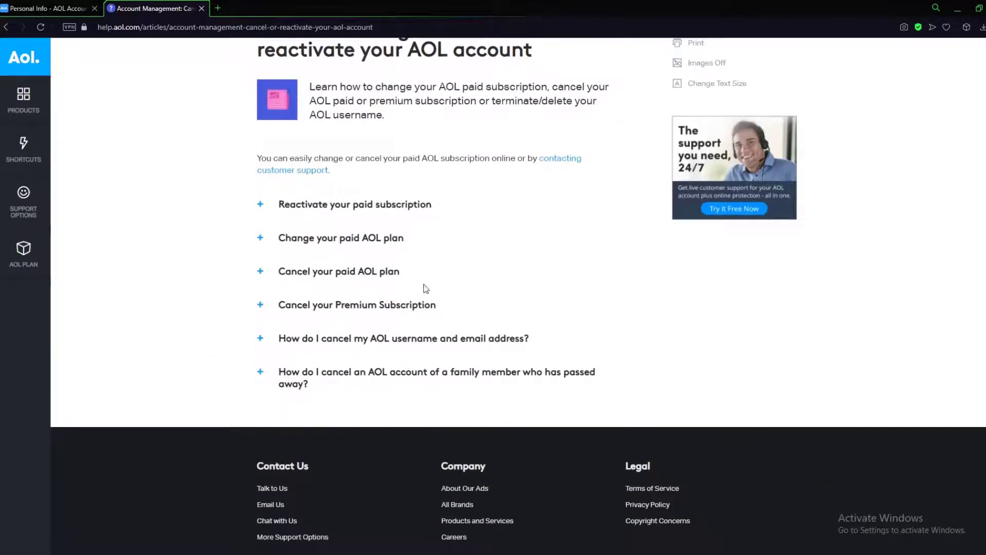
{"action": "left_click", "coordinate": [320, 339]}
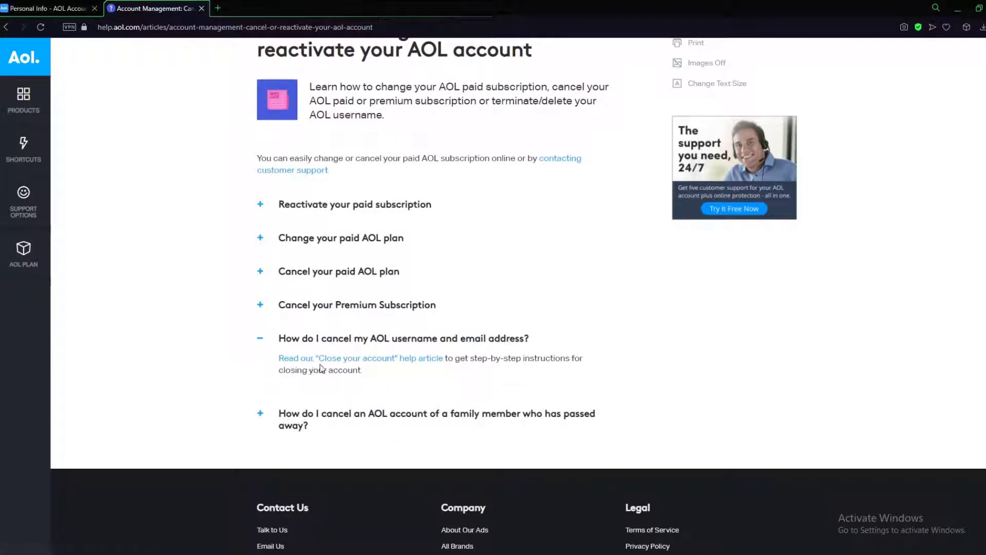
Follow 'Close your account', then 'Sign in to the account termination page'.
{"action": "left_click", "coordinate": [384, 360]}
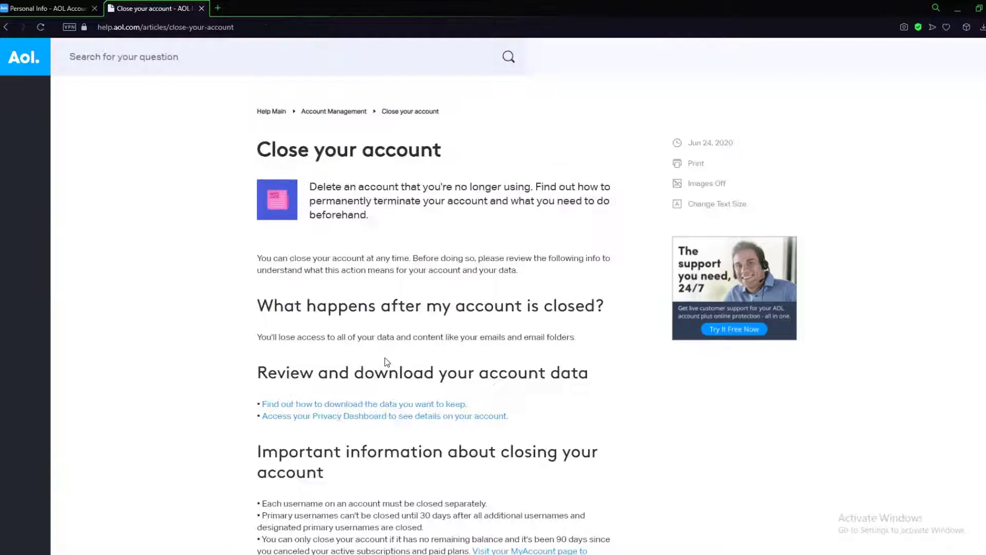
{"action": "scroll", "coordinate": [287, 348], "scroll_direction": "down", "scroll_amount": 3}
{"action": "scroll", "coordinate": [286, 348], "scroll_direction": "down", "scroll_amount": 1}
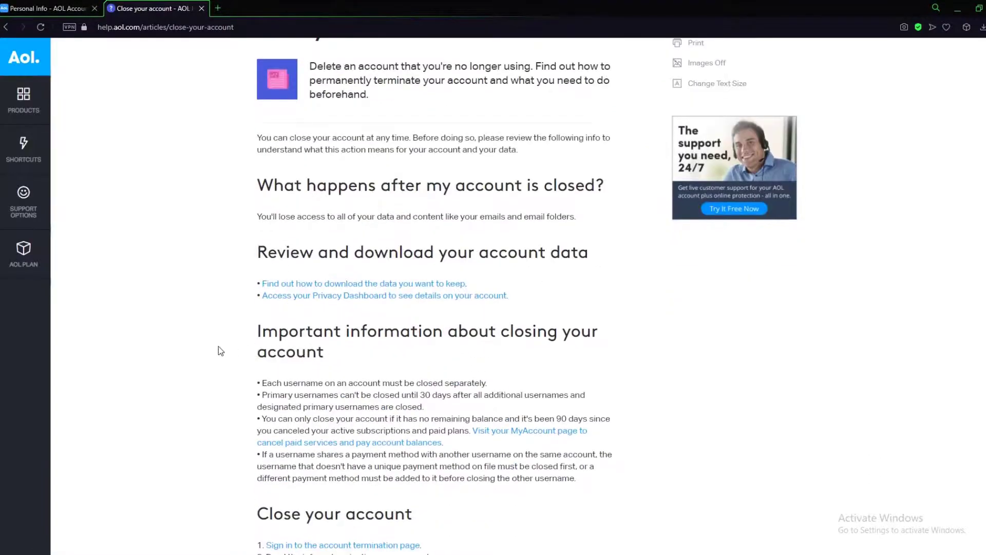
{"action": "scroll", "coordinate": [218, 350], "scroll_direction": "down", "scroll_amount": 3}
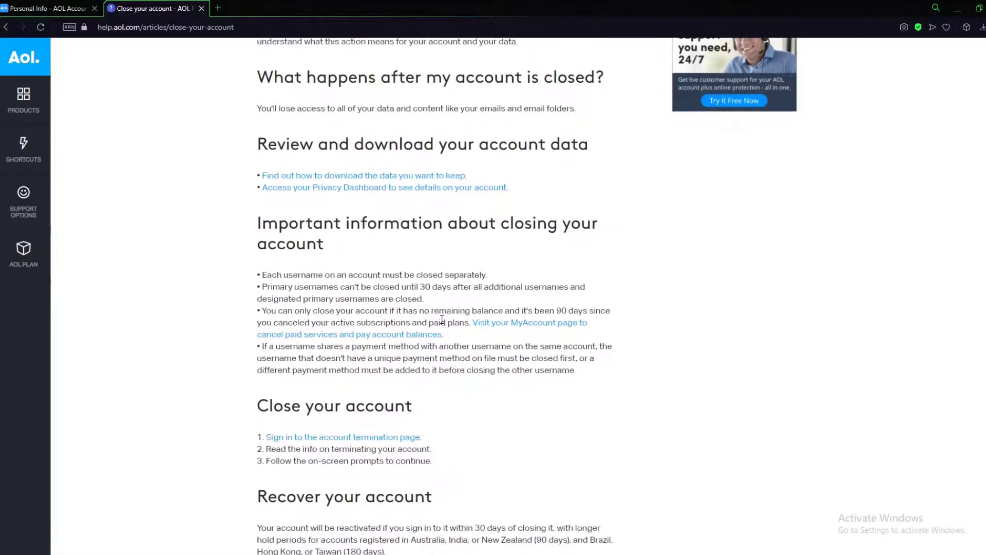
{"action": "scroll", "coordinate": [234, 216], "scroll_direction": "down", "scroll_amount": 4}
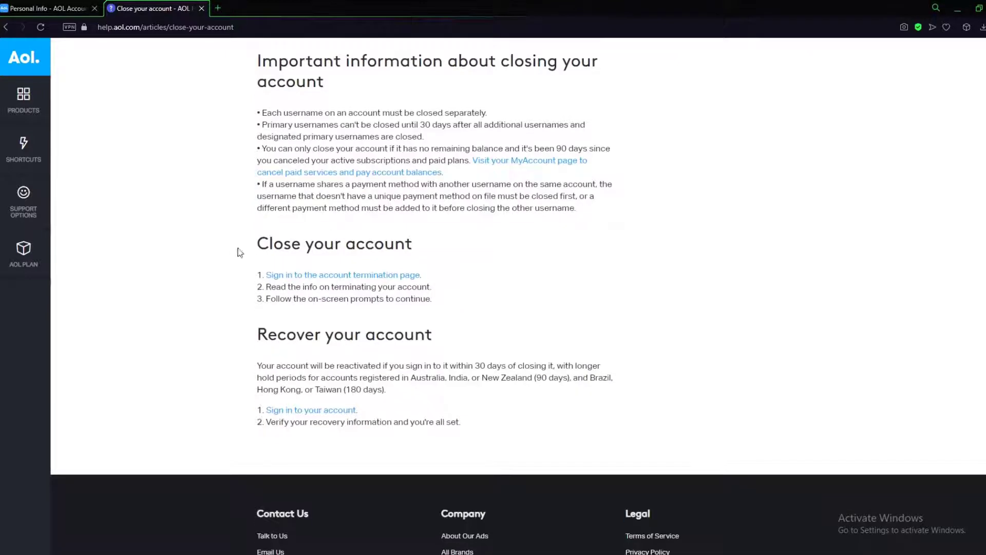
{"action": "left_click_drag", "start_coordinate": [259, 244], "coordinate": [413, 243]}
{"action": "left_click", "coordinate": [469, 246]}
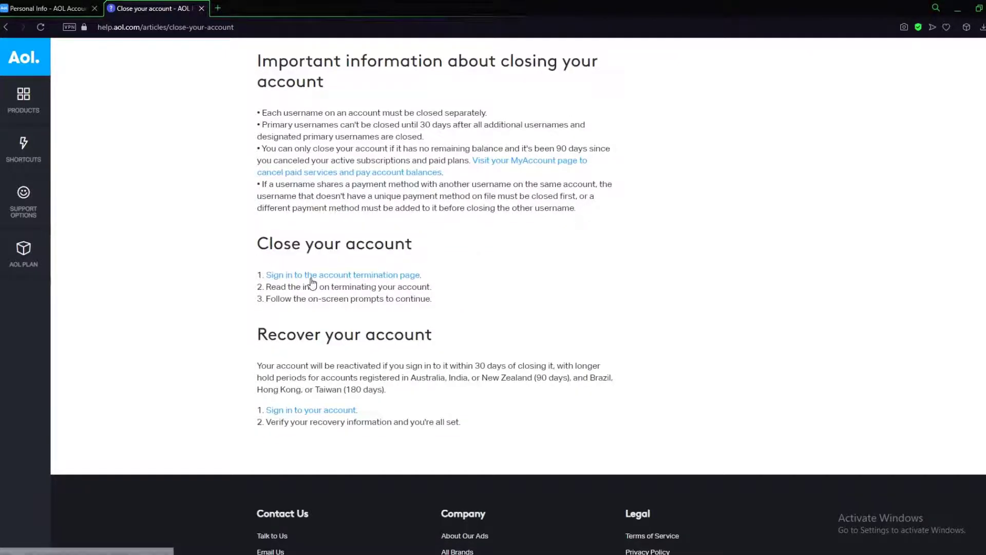